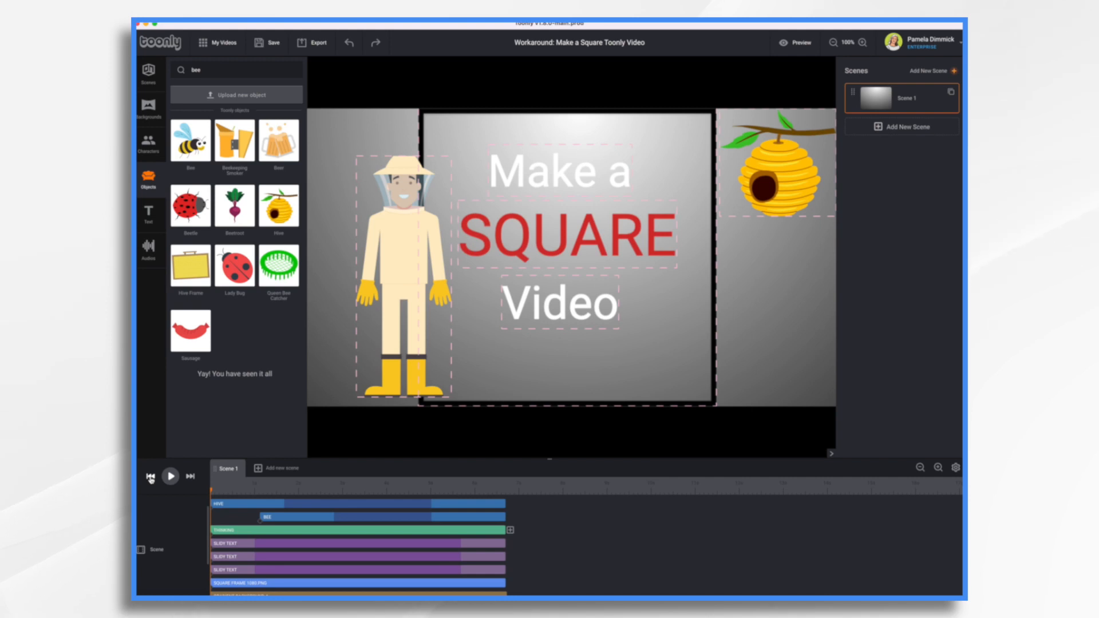
# Step: Widen the square frame slightly and move the beekeeper and the beehive inside it
pyautogui.click(715, 388)
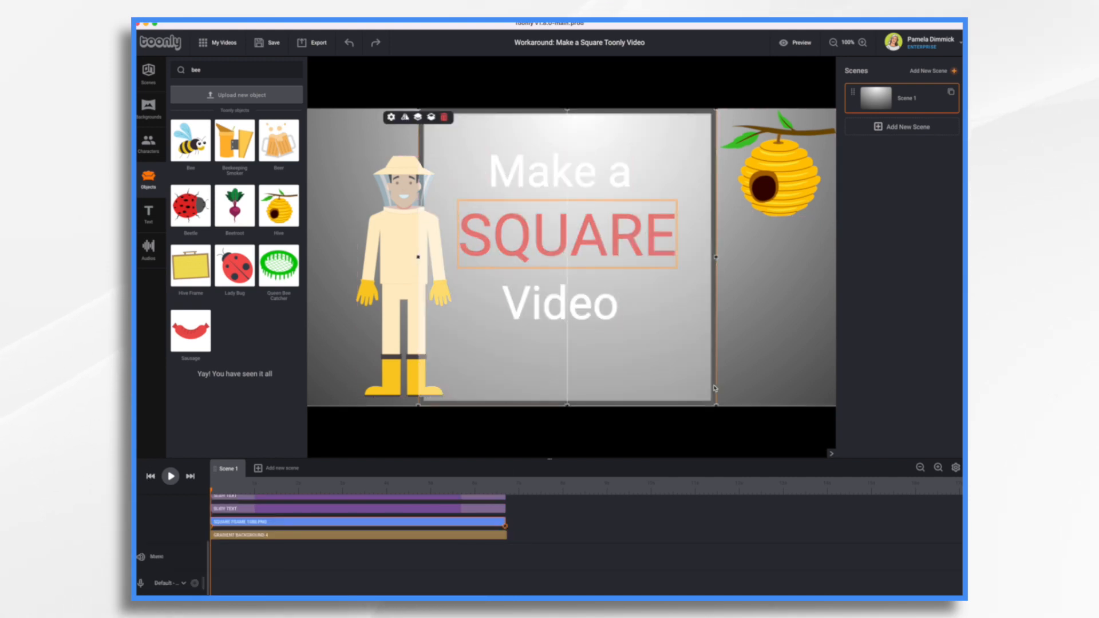
pyautogui.moveTo(715, 388)
pyautogui.mouseDown()
pyautogui.moveTo(685, 390)
pyautogui.moveTo(746, 392)
pyautogui.moveTo(715, 393)
pyautogui.moveTo(726, 392)
pyautogui.mouseUp()
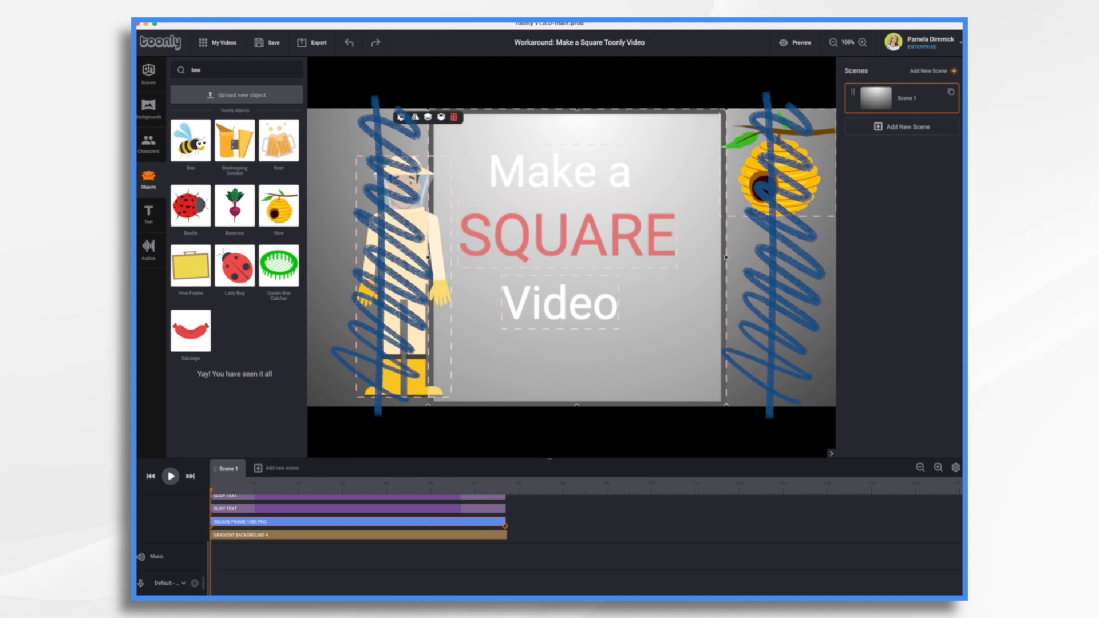
pyautogui.moveTo(404, 253); pyautogui.dragTo(484, 253)
pyautogui.press('Down')
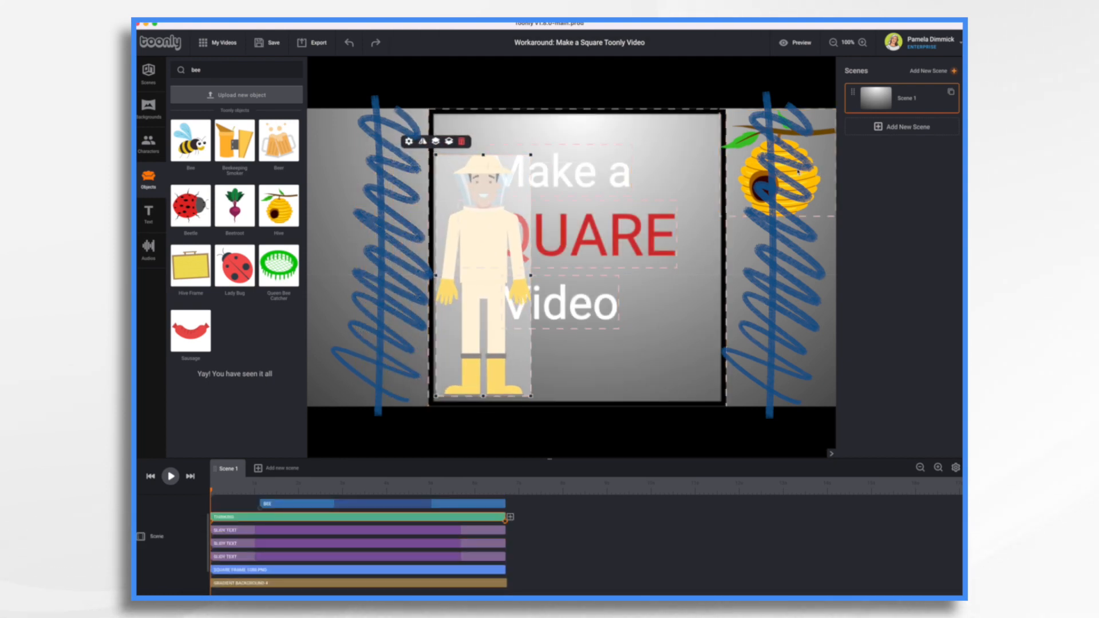
pyautogui.moveTo(798, 171); pyautogui.dragTo(682, 163)
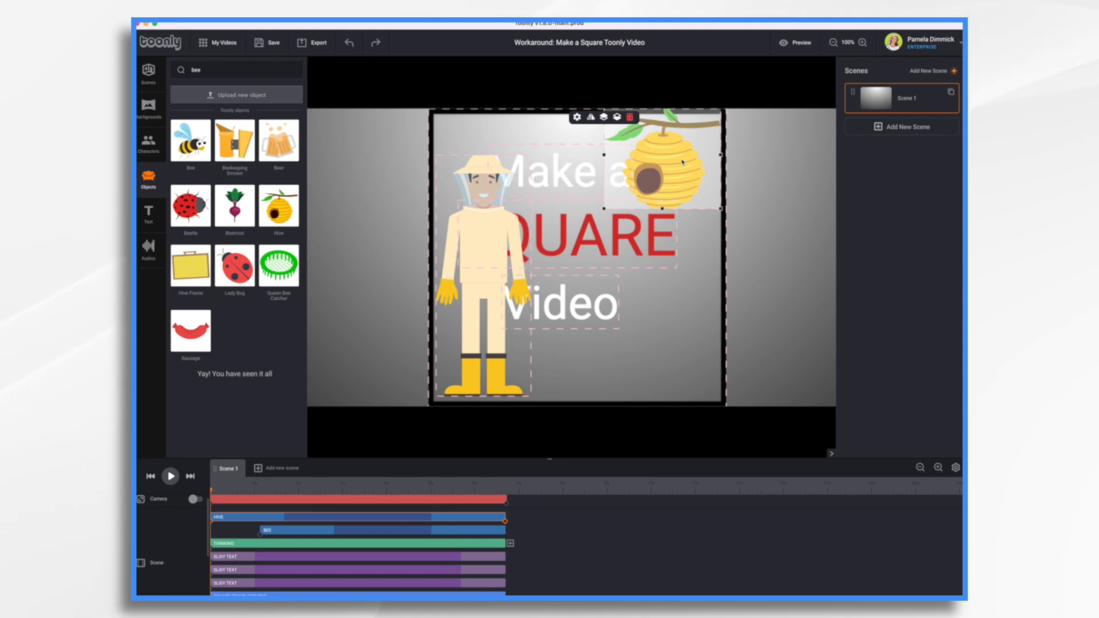
# Step: Search the object library for square
pyautogui.click(224, 67)
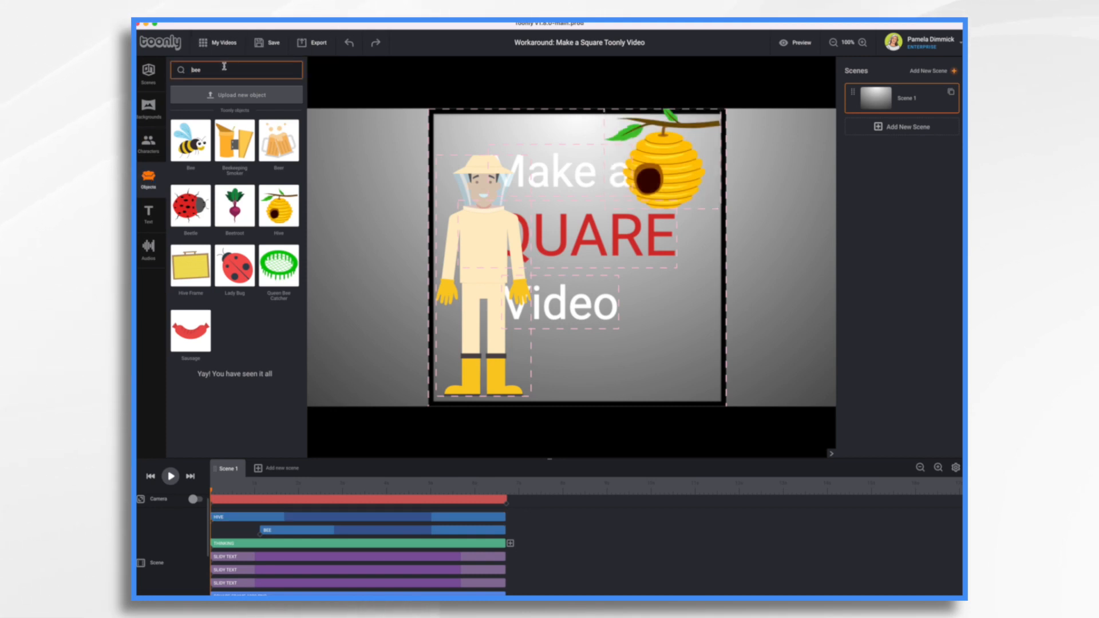
pyautogui.press('BackSpace')
pyautogui.press('BackSpace')
pyautogui.press('BackSpace')
pyautogui.write('squar')
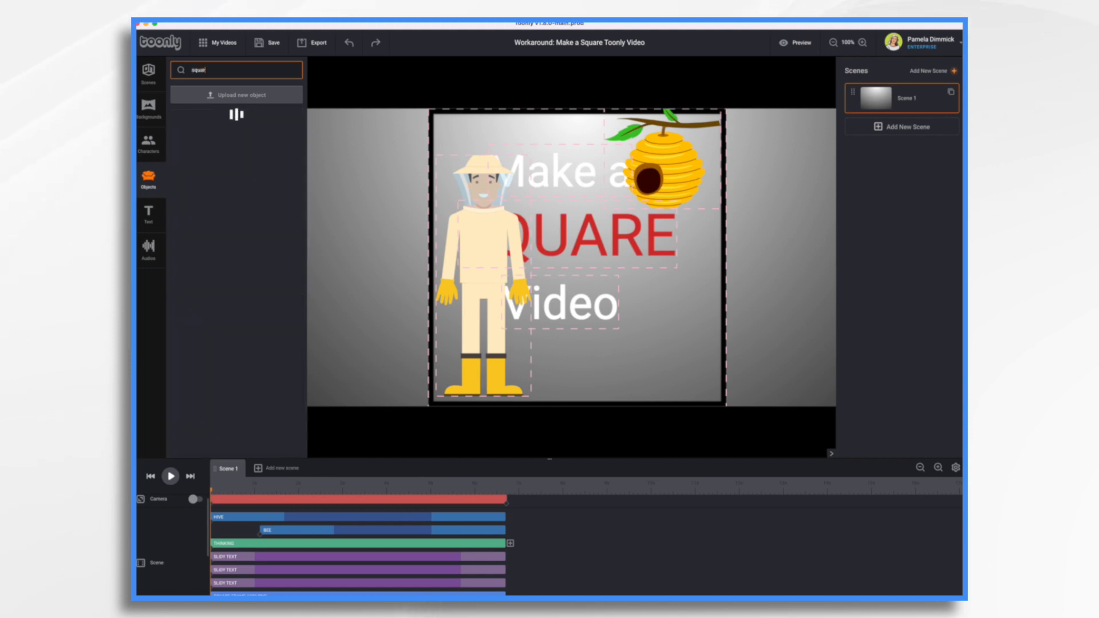
pyautogui.write('e')
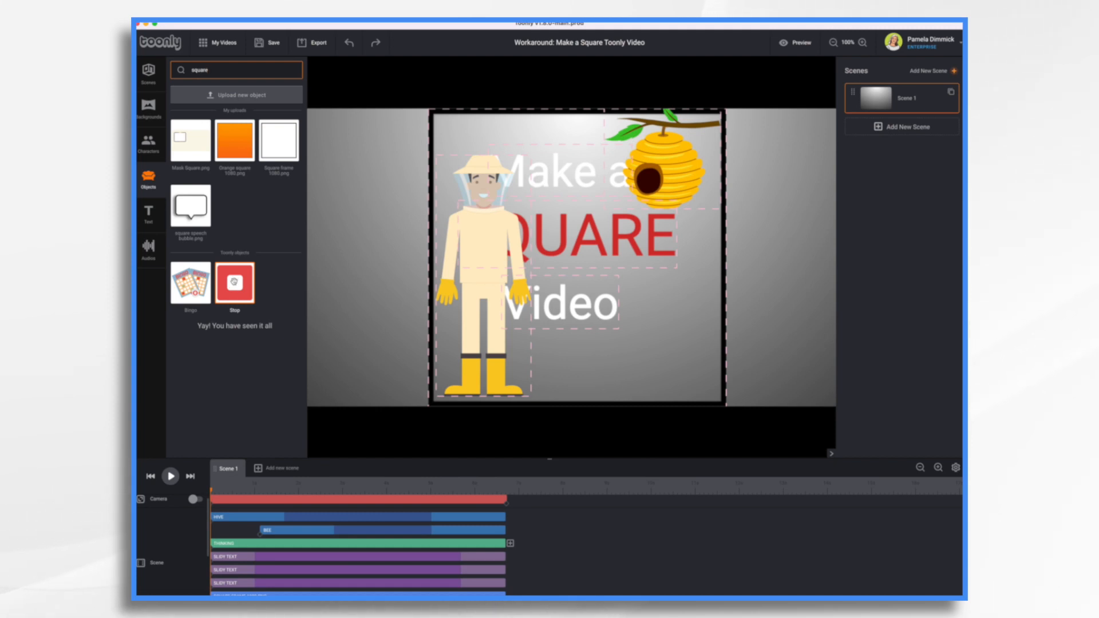
# Step: Delete the square frame from the scene
pyautogui.moveTo(234, 282); pyautogui.dragTo(412, 218)
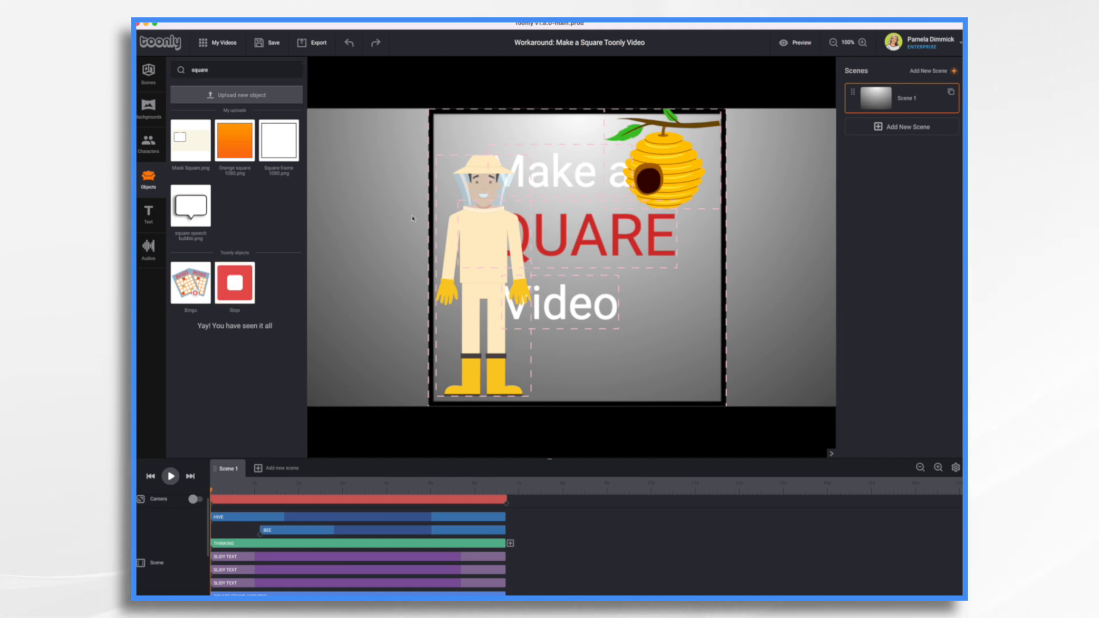
pyautogui.click(451, 115)
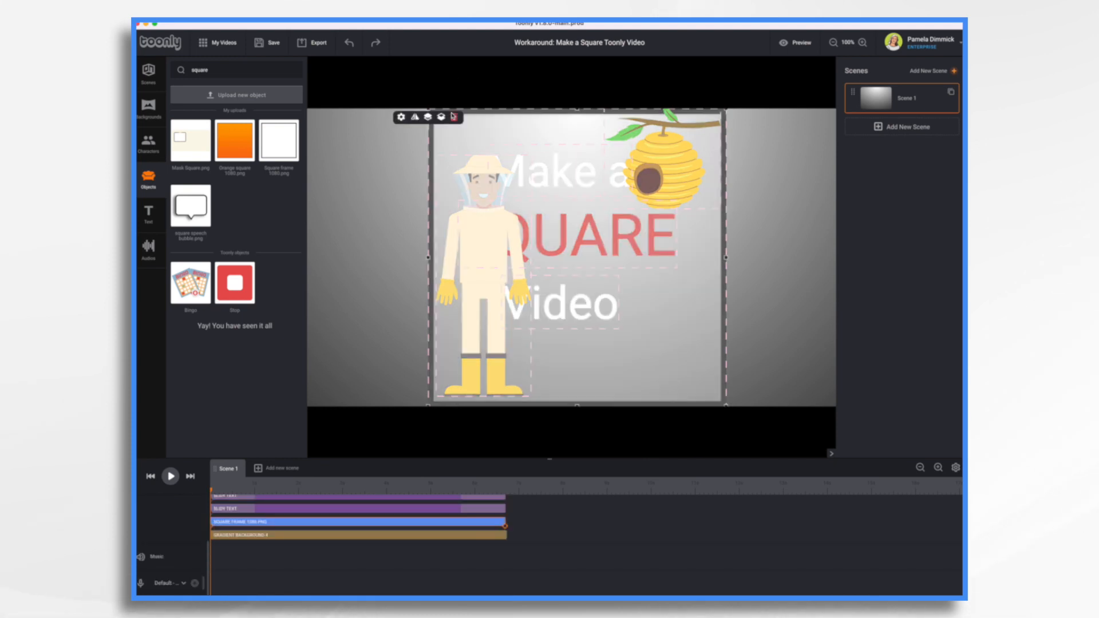
pyautogui.click(455, 117)
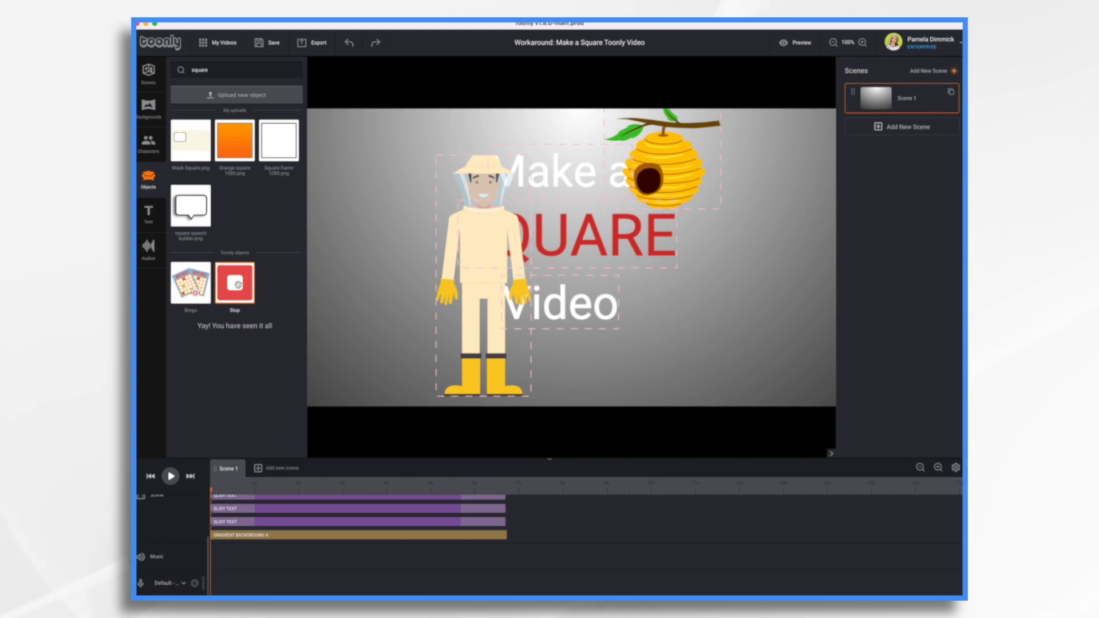
# Step: Place the Stop object to fill the square area and send it to the background
pyautogui.moveTo(238, 285); pyautogui.dragTo(733, 409)
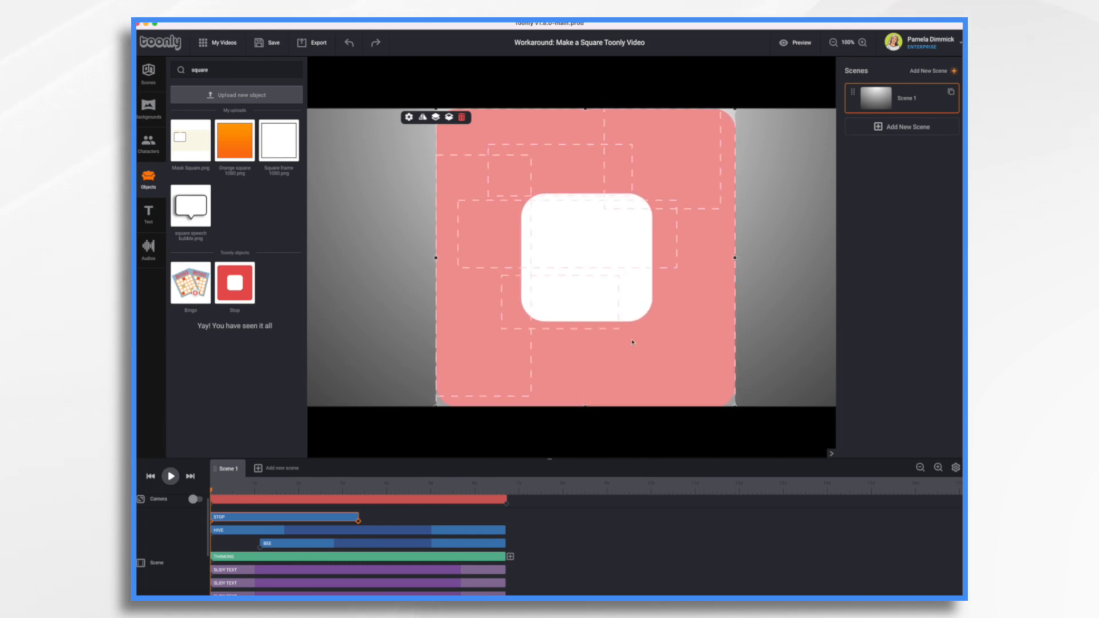
pyautogui.moveTo(658, 384); pyautogui.dragTo(635, 384)
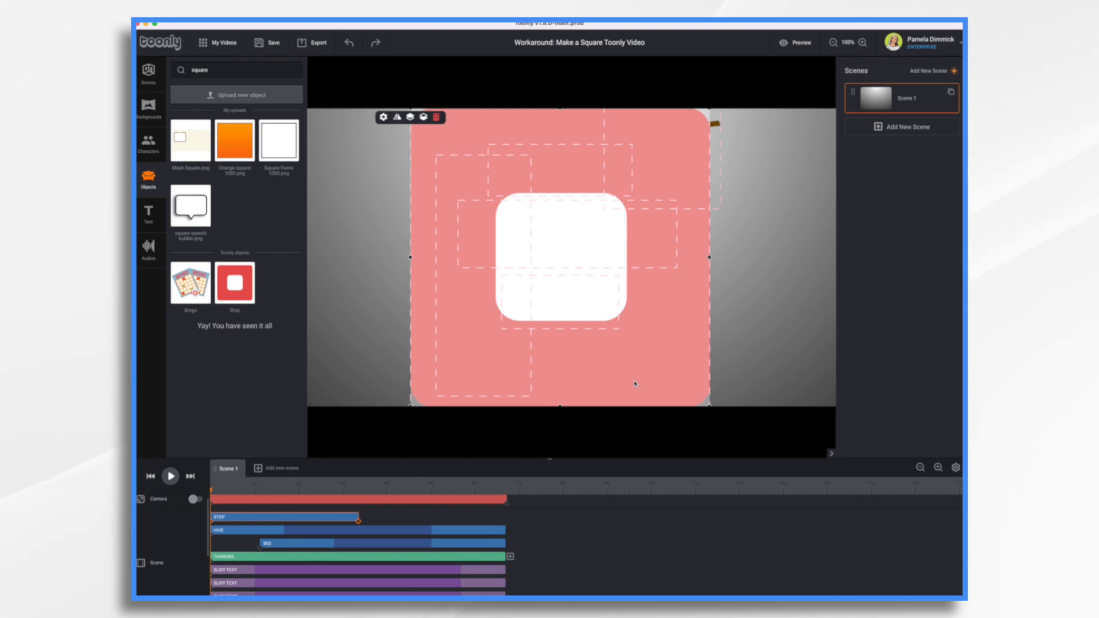
pyautogui.click(423, 118)
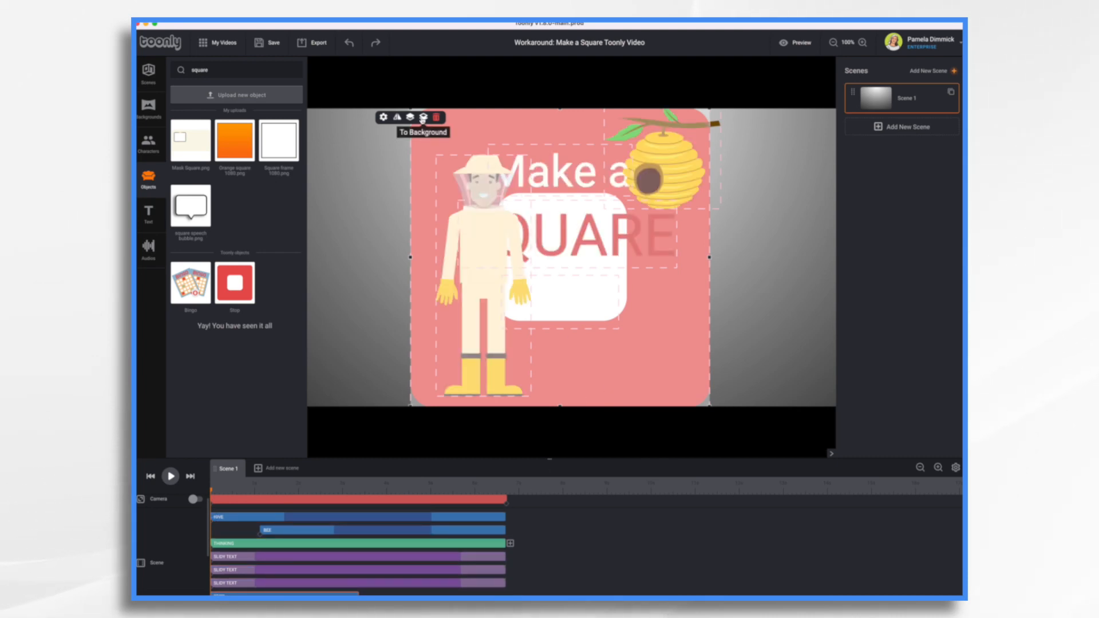
pyautogui.click(784, 336)
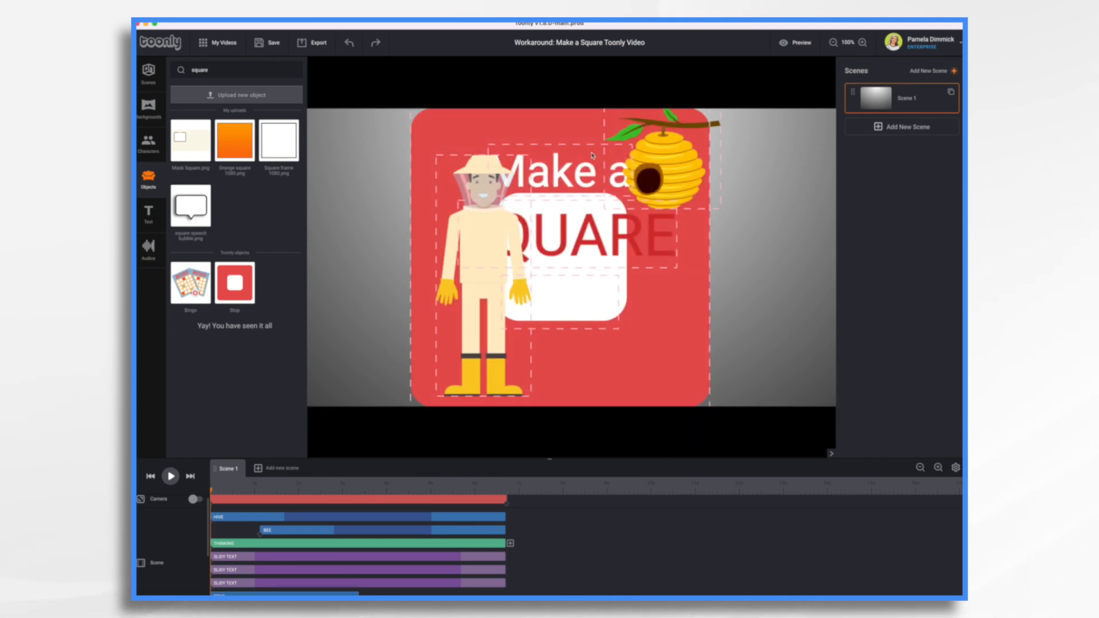
# Step: Search the object library for spee
pyautogui.click(656, 185)
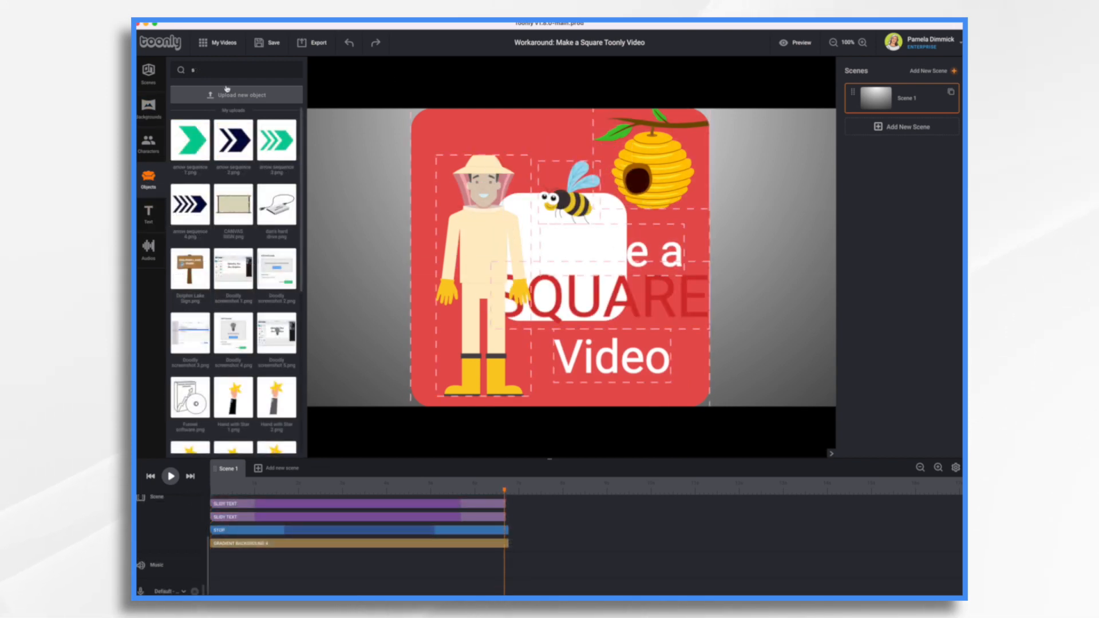
pyautogui.click(213, 71)
pyautogui.write('pee')
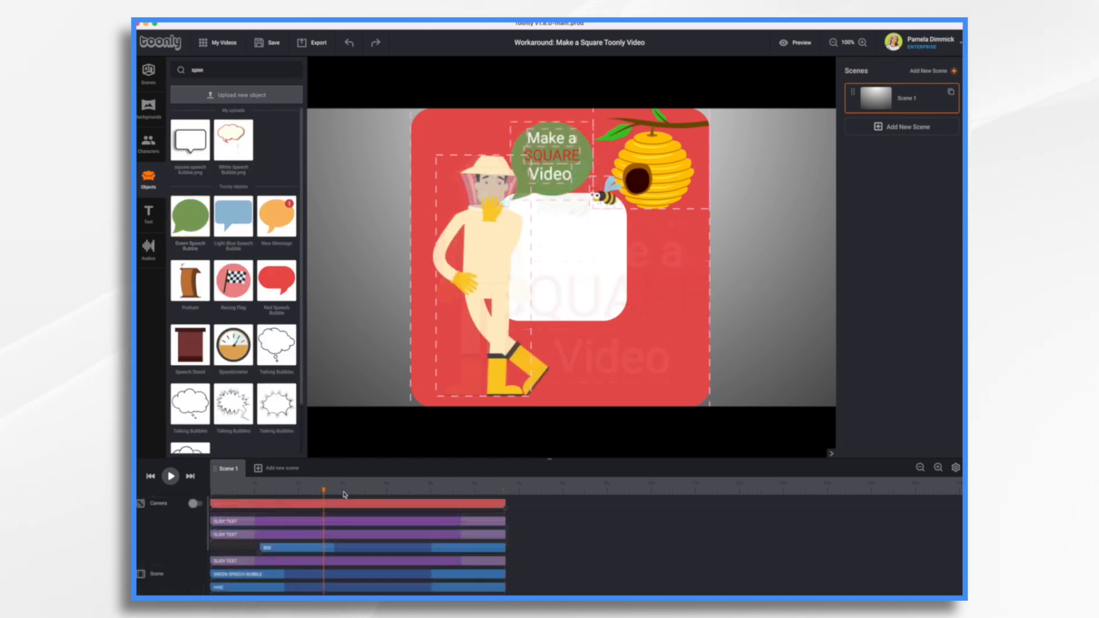
# Step: Select the Stop object through its timeline track and delete it from the scene
pyautogui.moveTo(324, 493); pyautogui.dragTo(416, 521)
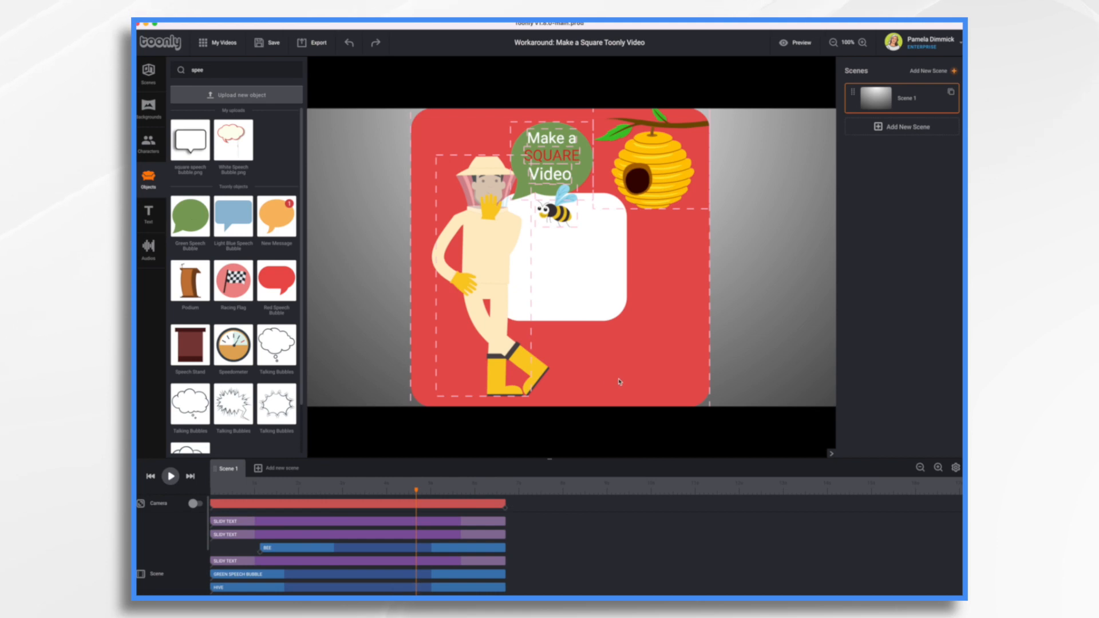
pyautogui.scroll(-2, 496, 591)
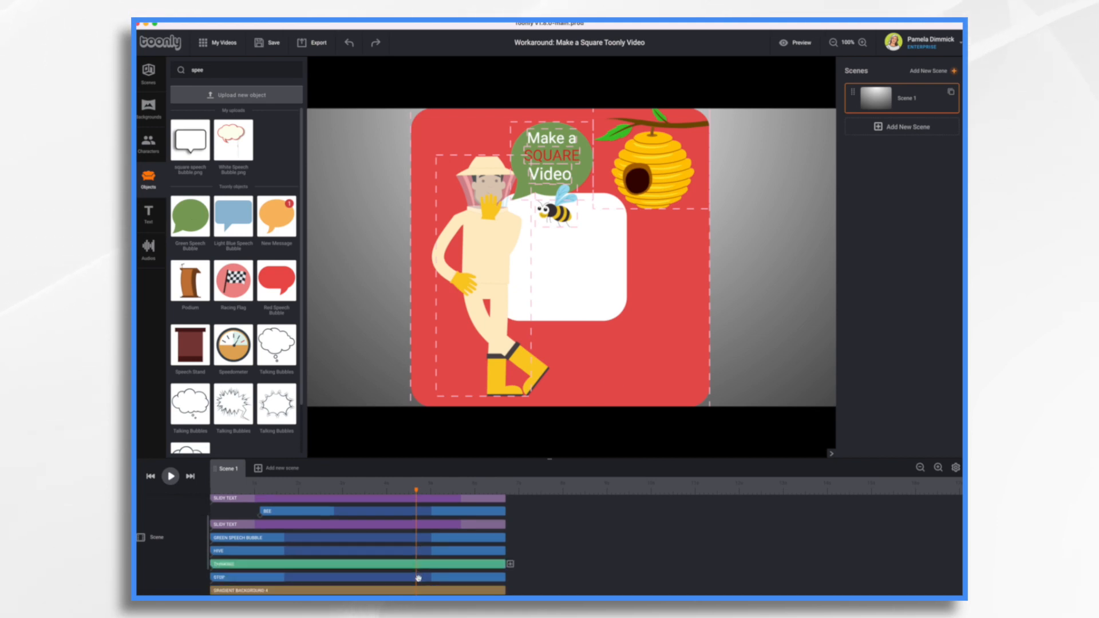
pyautogui.click(419, 578)
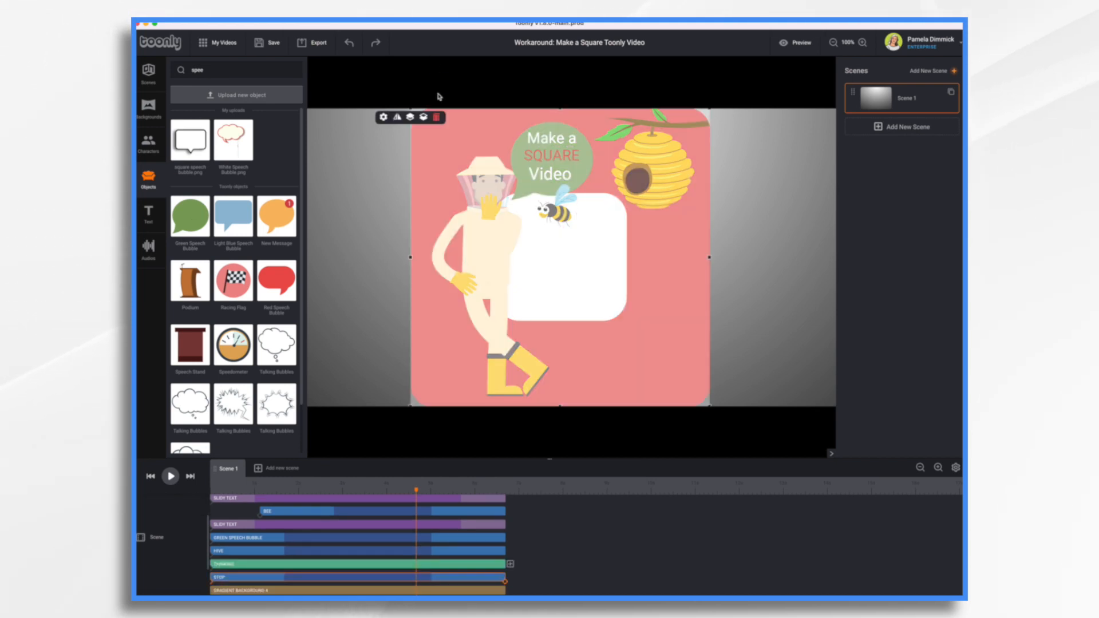
pyautogui.click(437, 119)
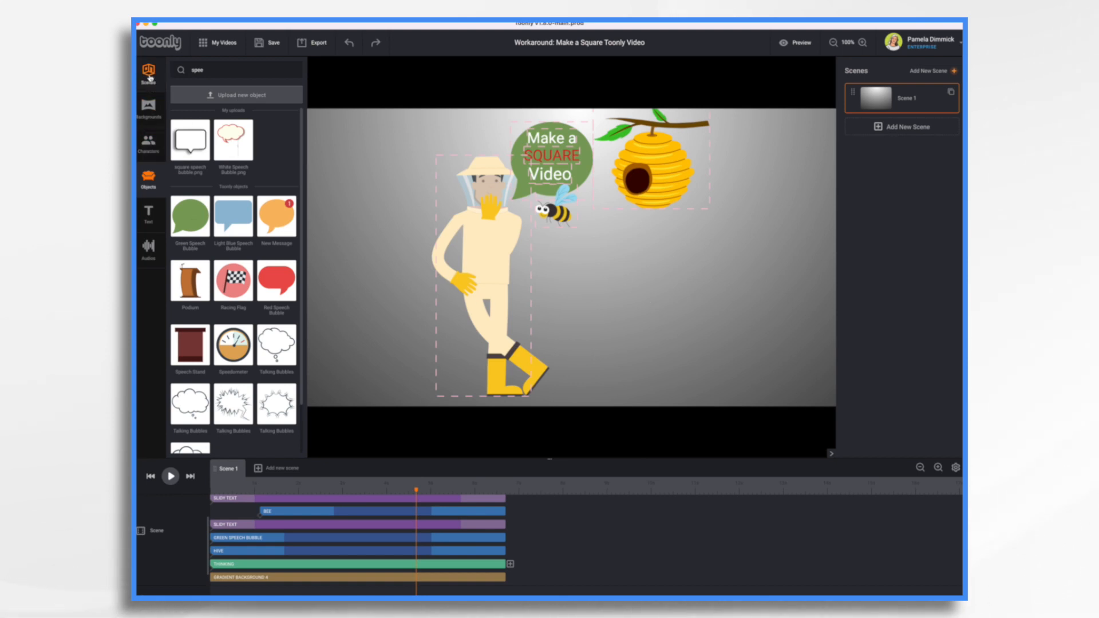
# Step: Apply the Green Garden Shed background to the scene
pyautogui.click(147, 108)
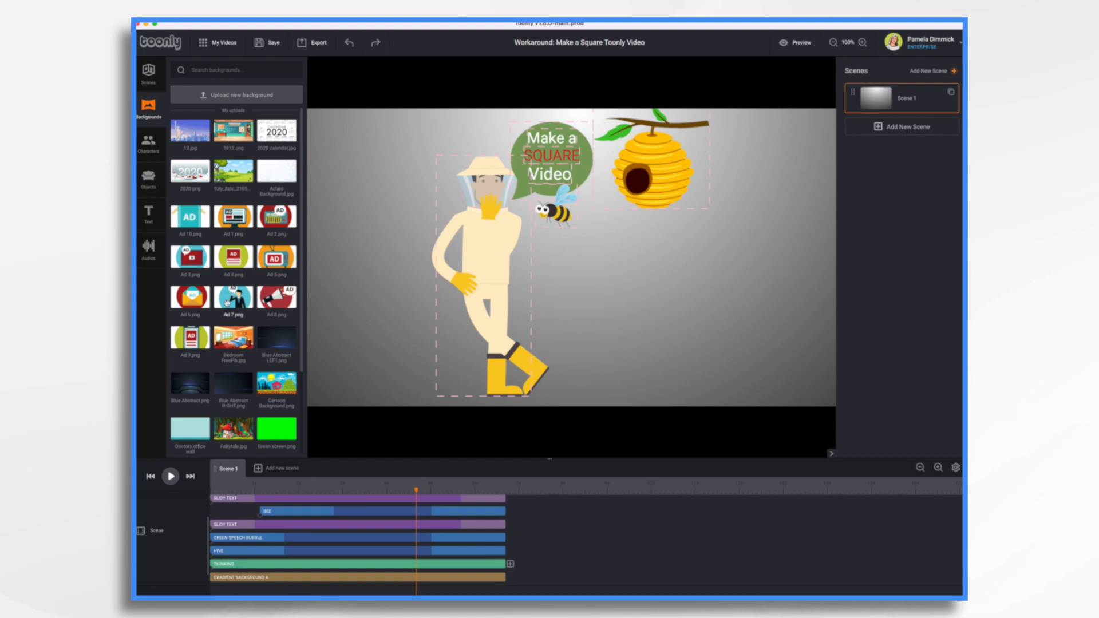
pyautogui.scroll(-15, 228, 301)
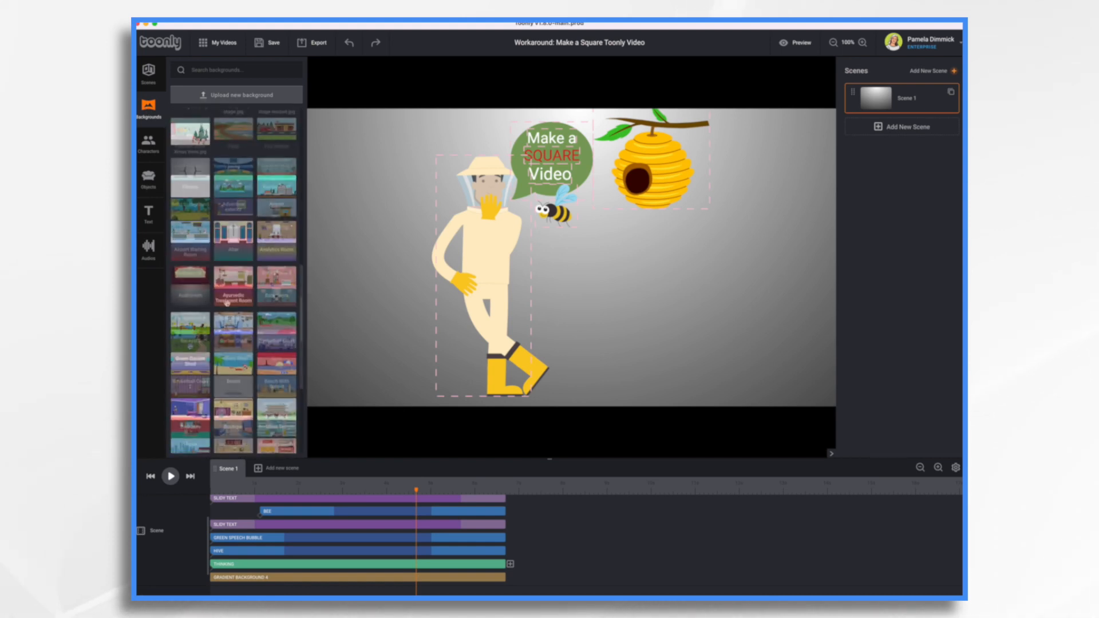
pyautogui.moveTo(190, 343); pyautogui.dragTo(452, 342)
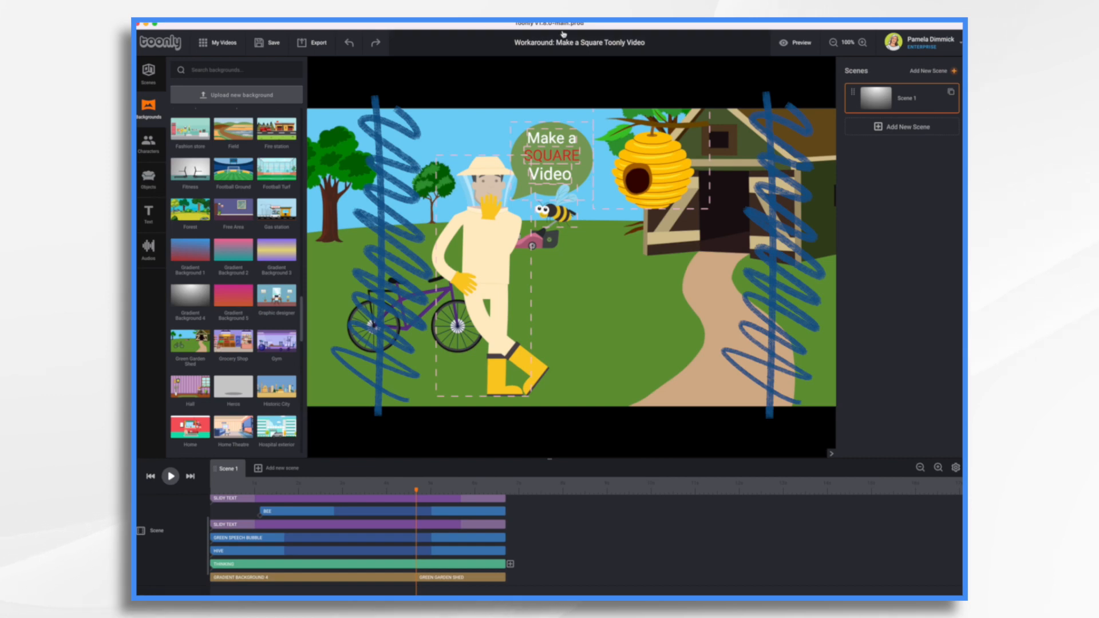
# Step: Export the video and upload the exported file to VEED.io's Square Video Maker
pyautogui.click(312, 42)
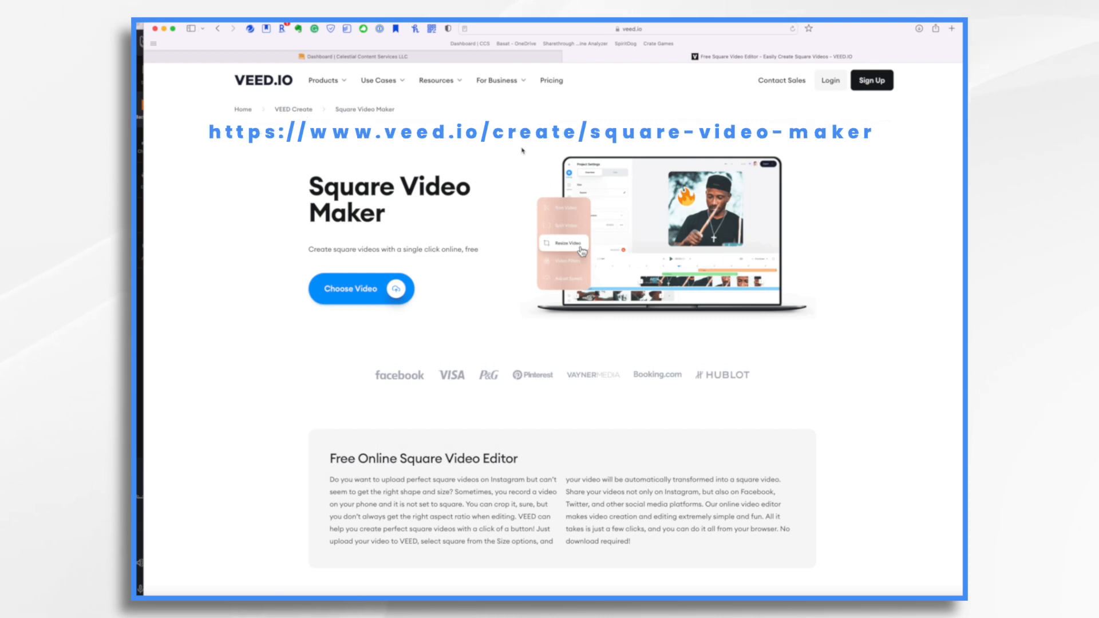
pyautogui.click(395, 291)
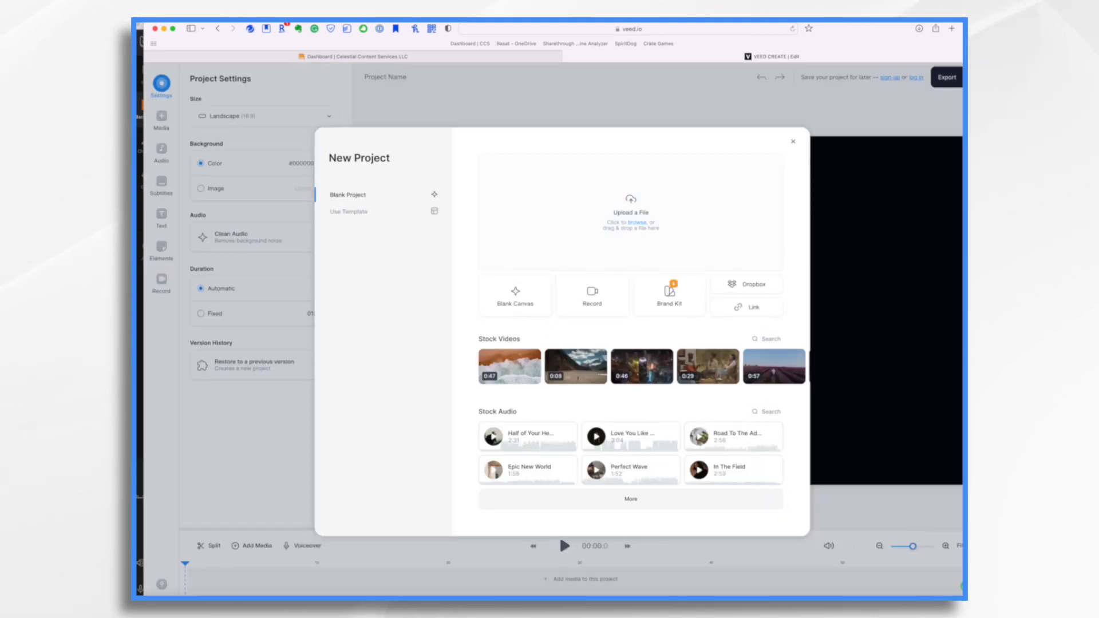
pyautogui.moveTo(1064, 51); pyautogui.dragTo(621, 206)
pyautogui.moveTo(625, 207); pyautogui.dragTo(626, 208)
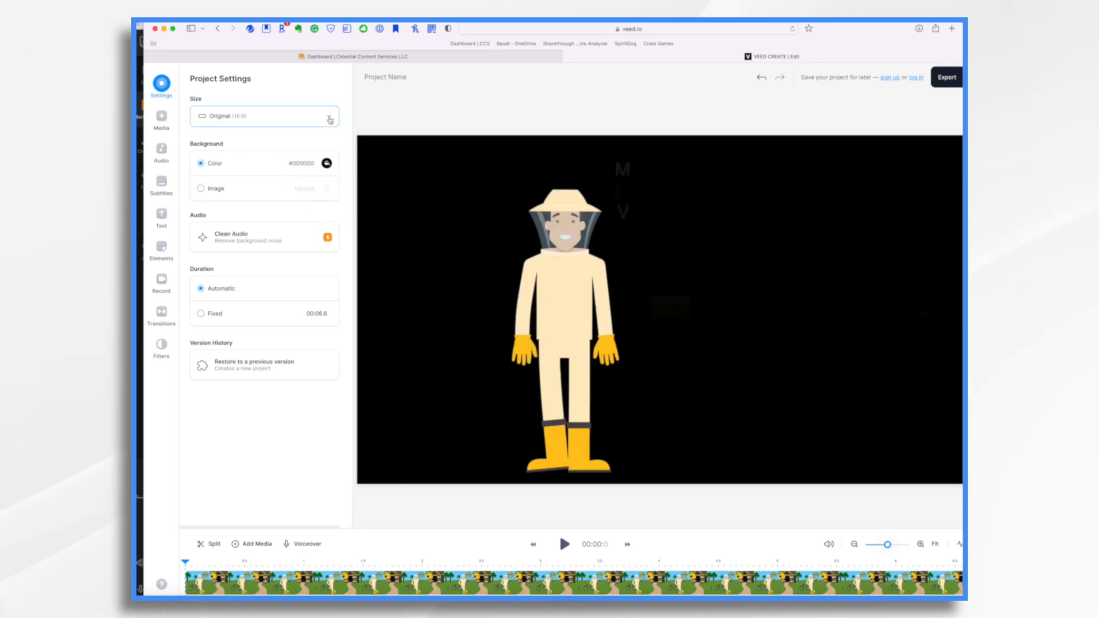
# Step: Set the project size to Instagram Post (1:1) and export the video at Standard quality
pyautogui.click(330, 118)
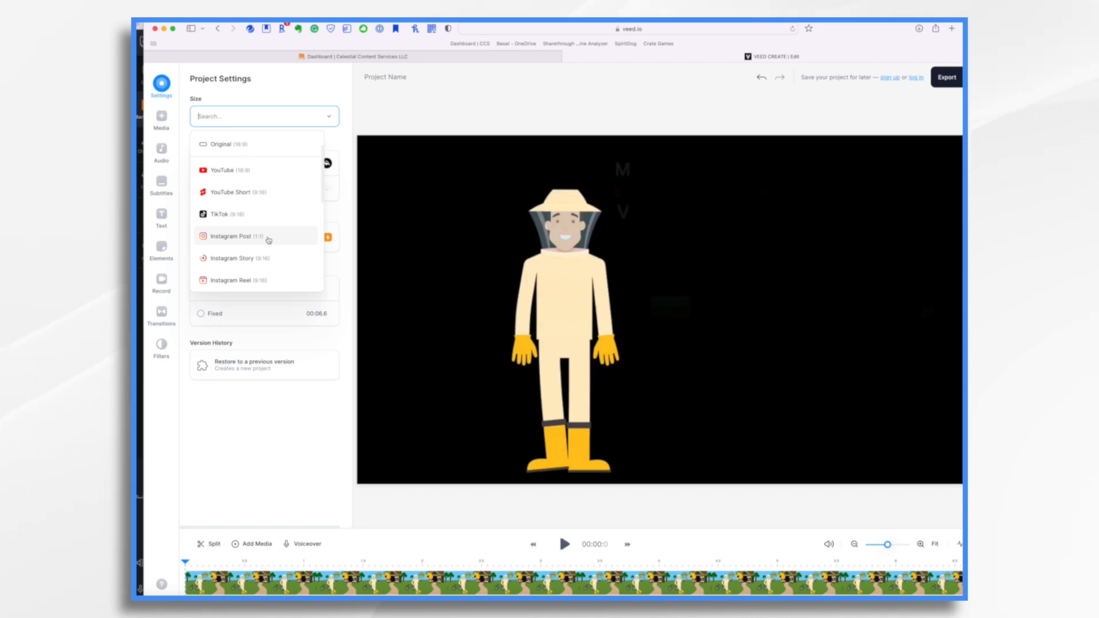
pyautogui.click(268, 238)
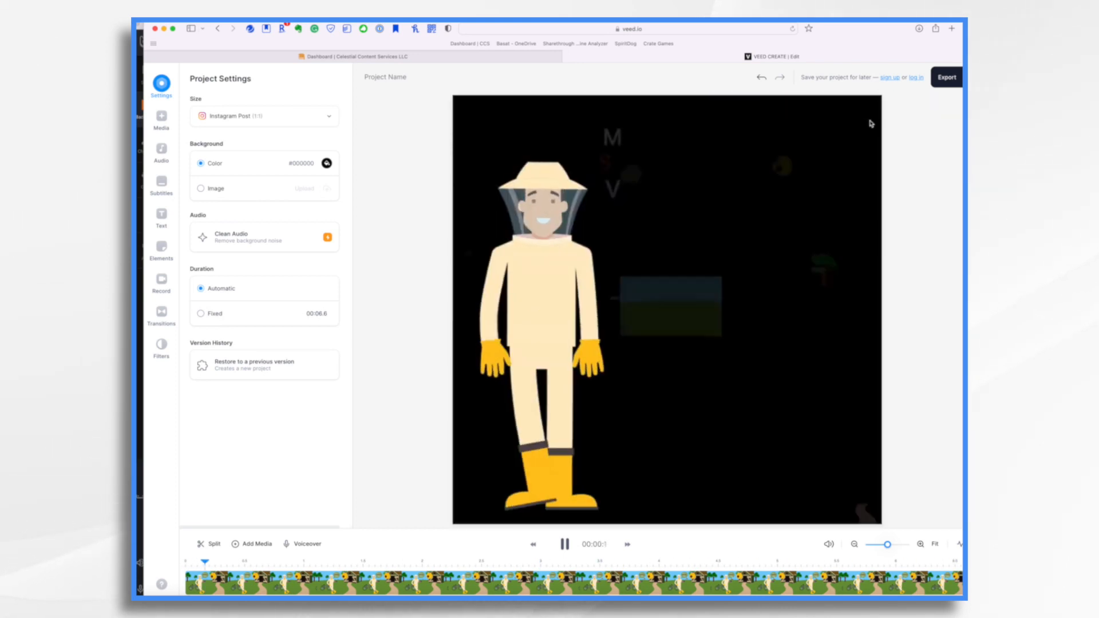
pyautogui.click(947, 78)
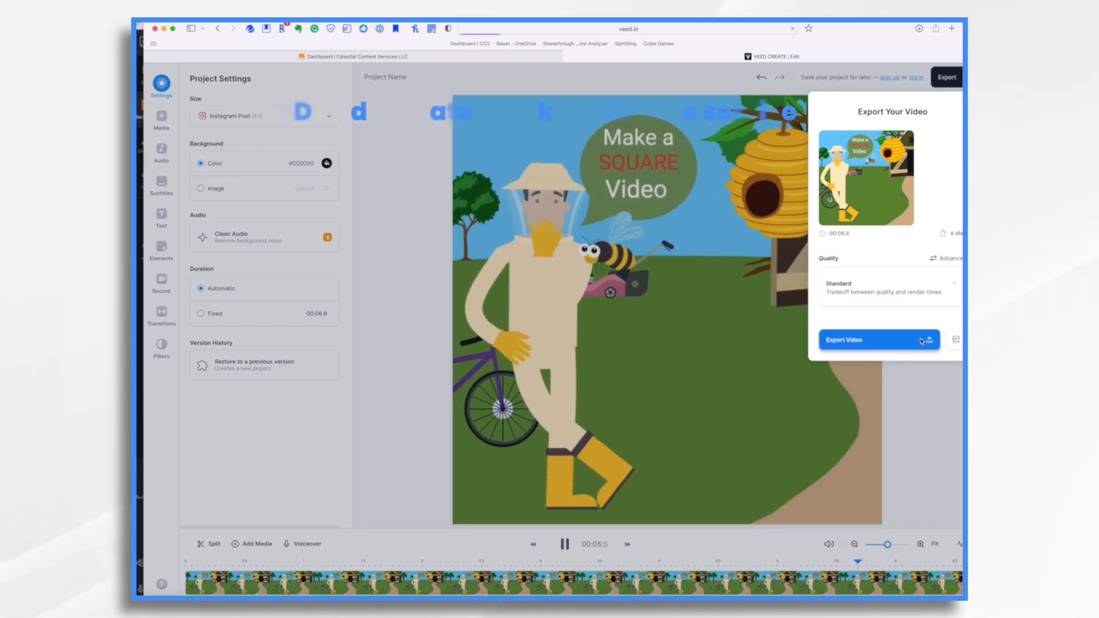
pyautogui.click(921, 342)
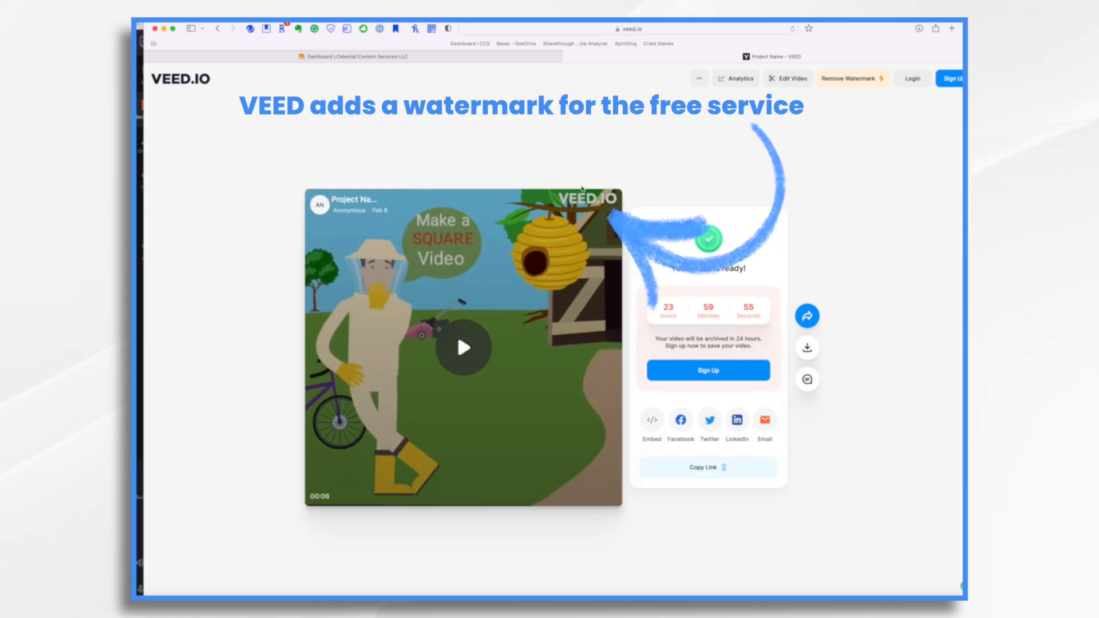
# Step: Download the video as MP4, allowing downloads from veed.io
pyautogui.click(811, 350)
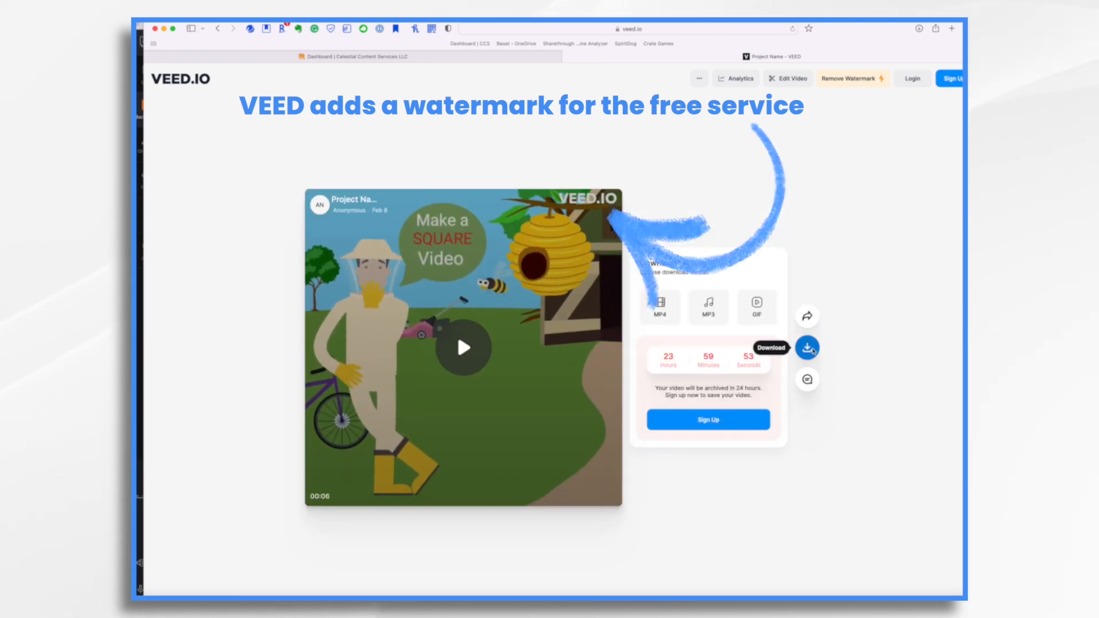
pyautogui.click(664, 309)
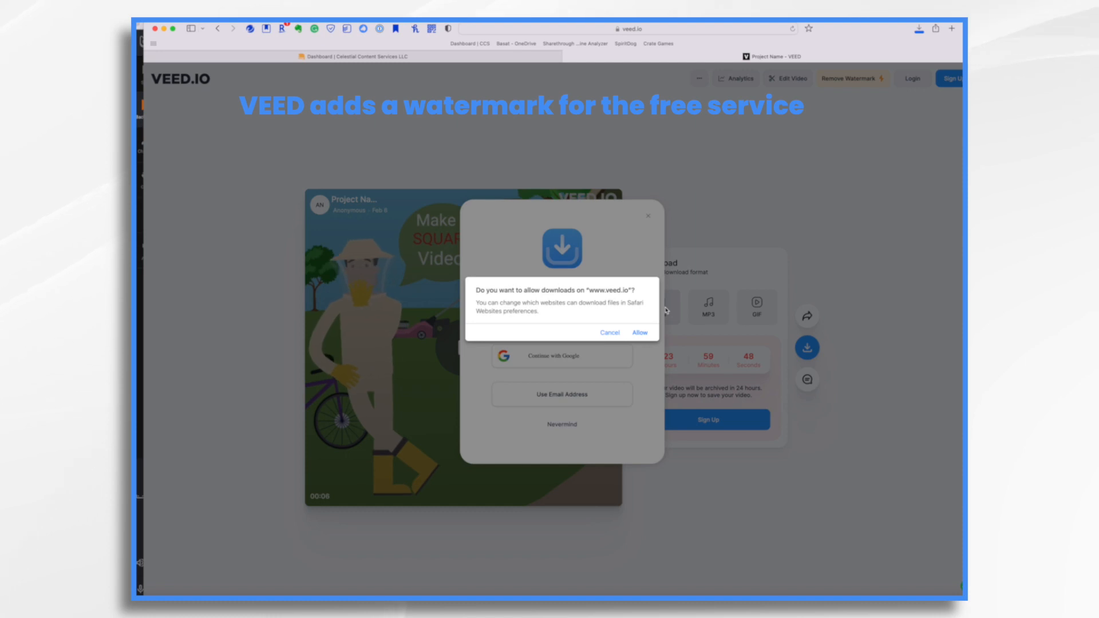
pyautogui.click(639, 333)
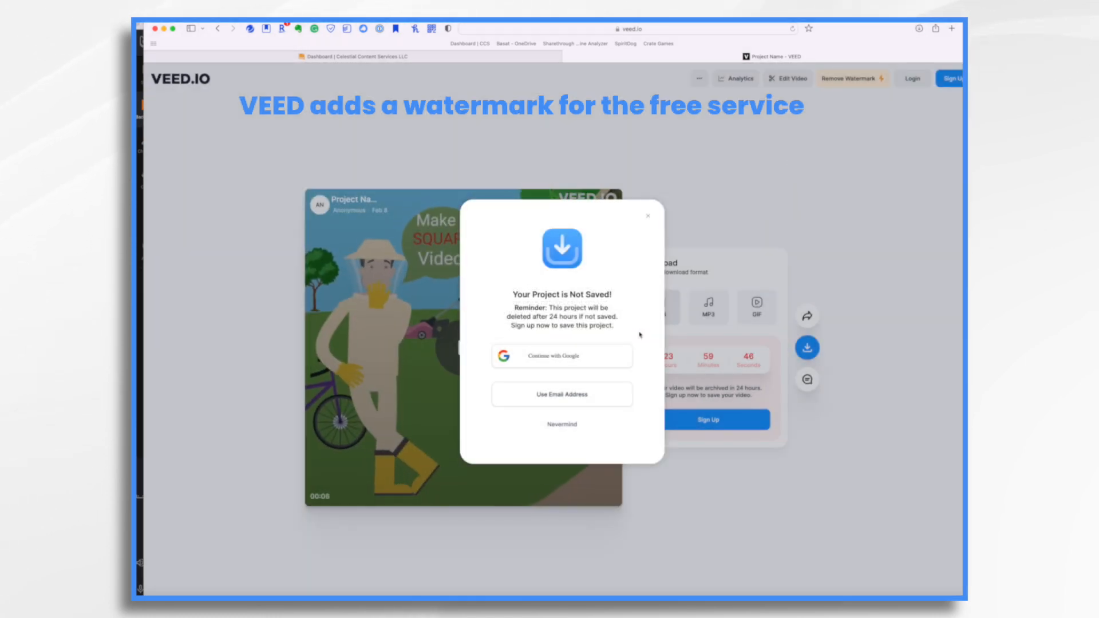